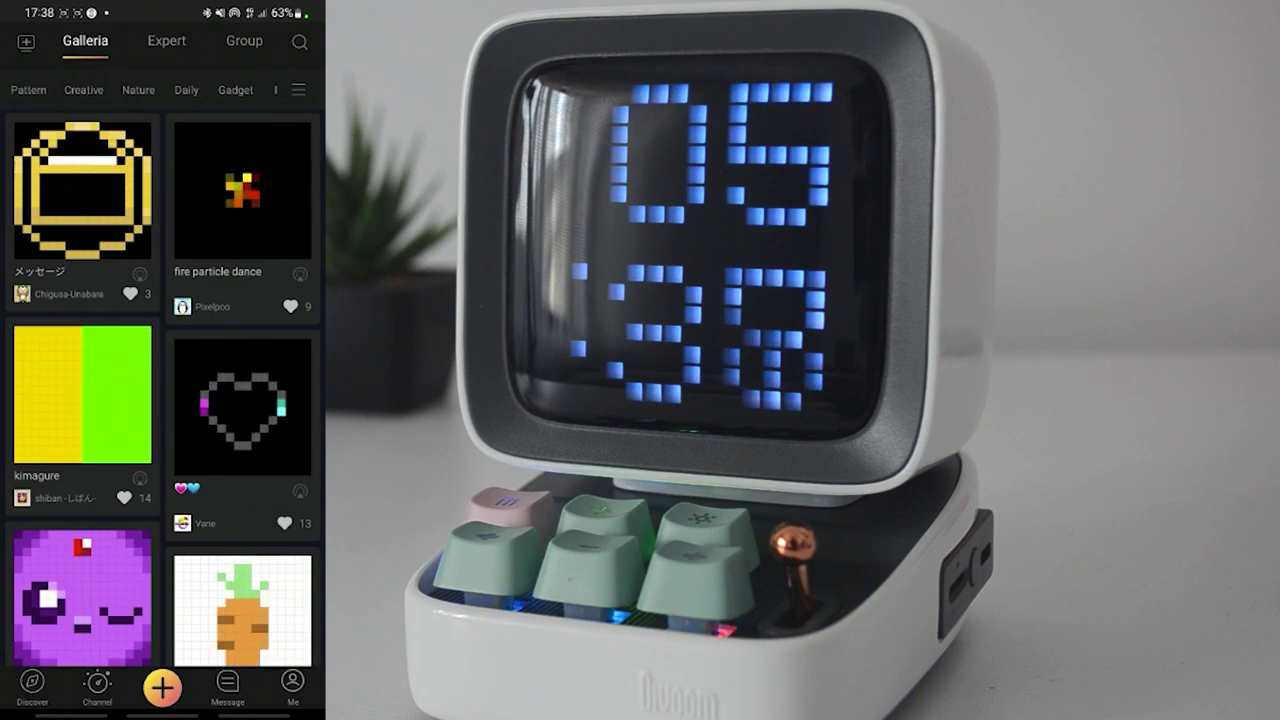
# Step: Preview the fire particle dance and kimagure pixel artworks from the gallery
pyautogui.click(242, 190)
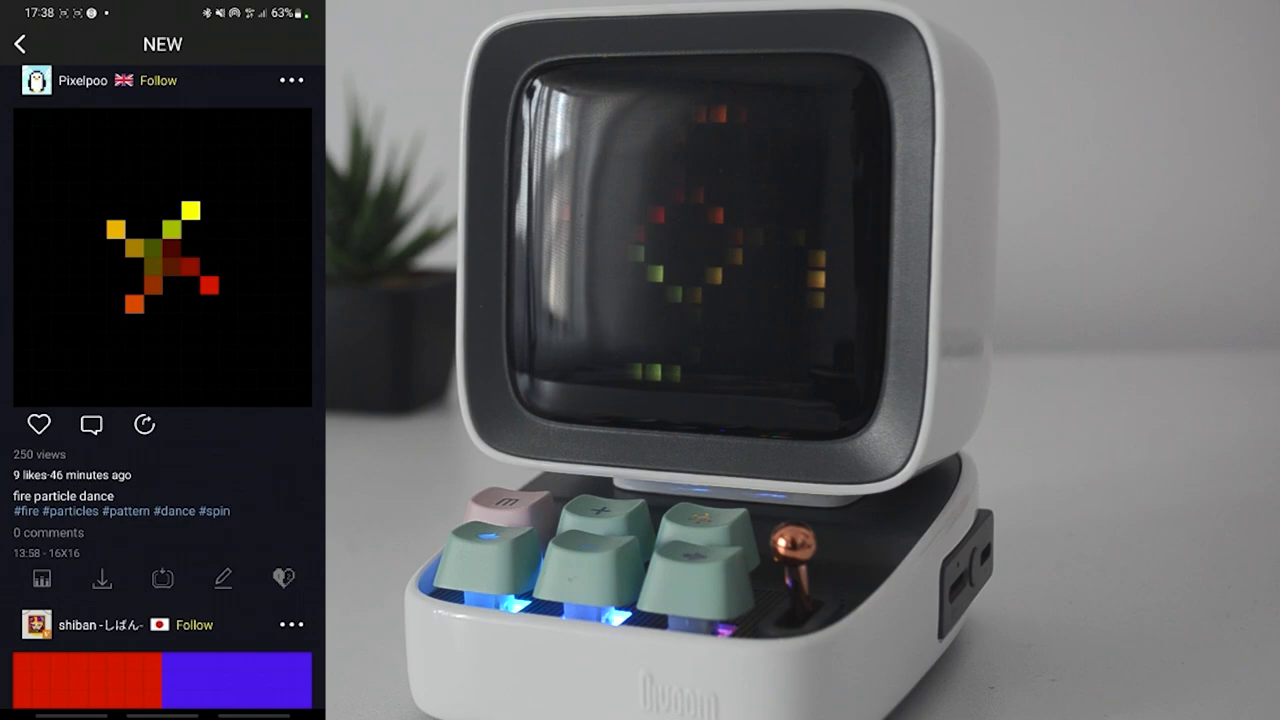
pyautogui.click(20, 44)
pyautogui.click(86, 400)
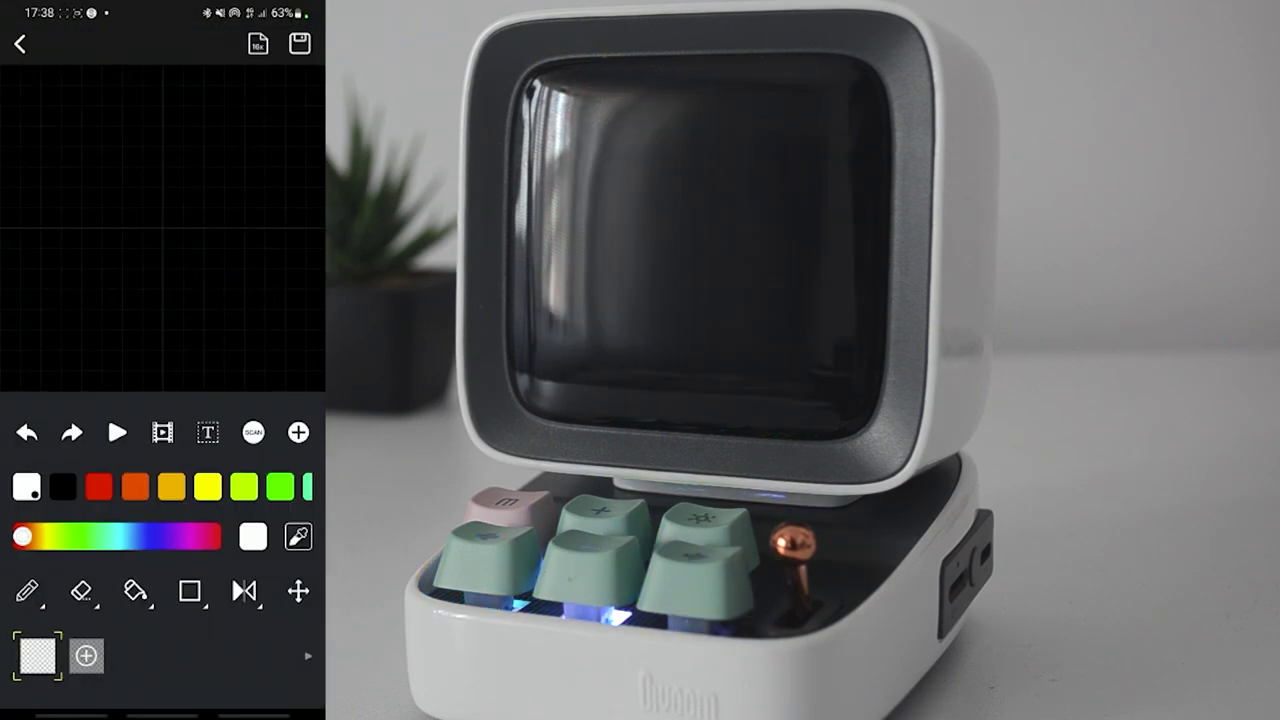
# Step: Draw a freehand shape in white pixels on the blank canvas
pyautogui.moveTo(131, 135)
pyautogui.mouseDown()
pyautogui.moveTo(131, 258)
pyautogui.moveTo(232, 178)
pyautogui.moveTo(150, 250)
pyautogui.moveTo(60, 190)
pyautogui.moveTo(60, 330)
pyautogui.moveTo(260, 320)
pyautogui.mouseUp()
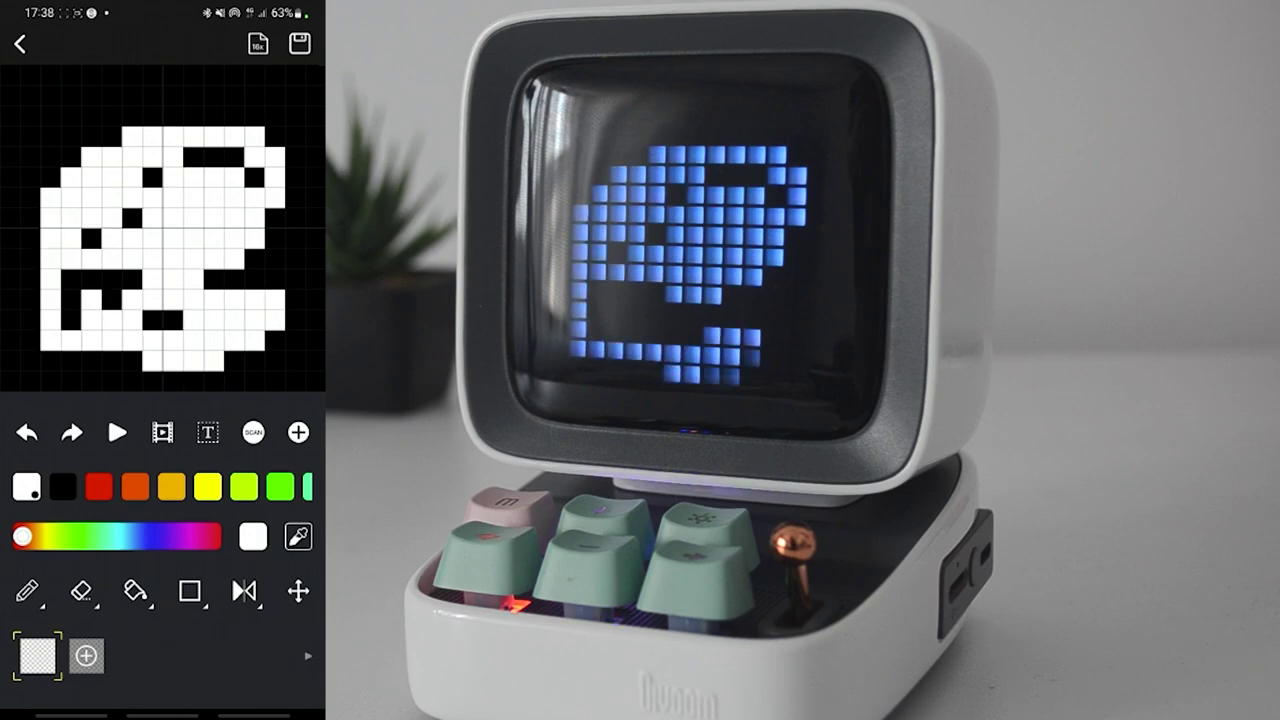
pyautogui.moveTo(100, 290); pyautogui.dragTo(140, 300)
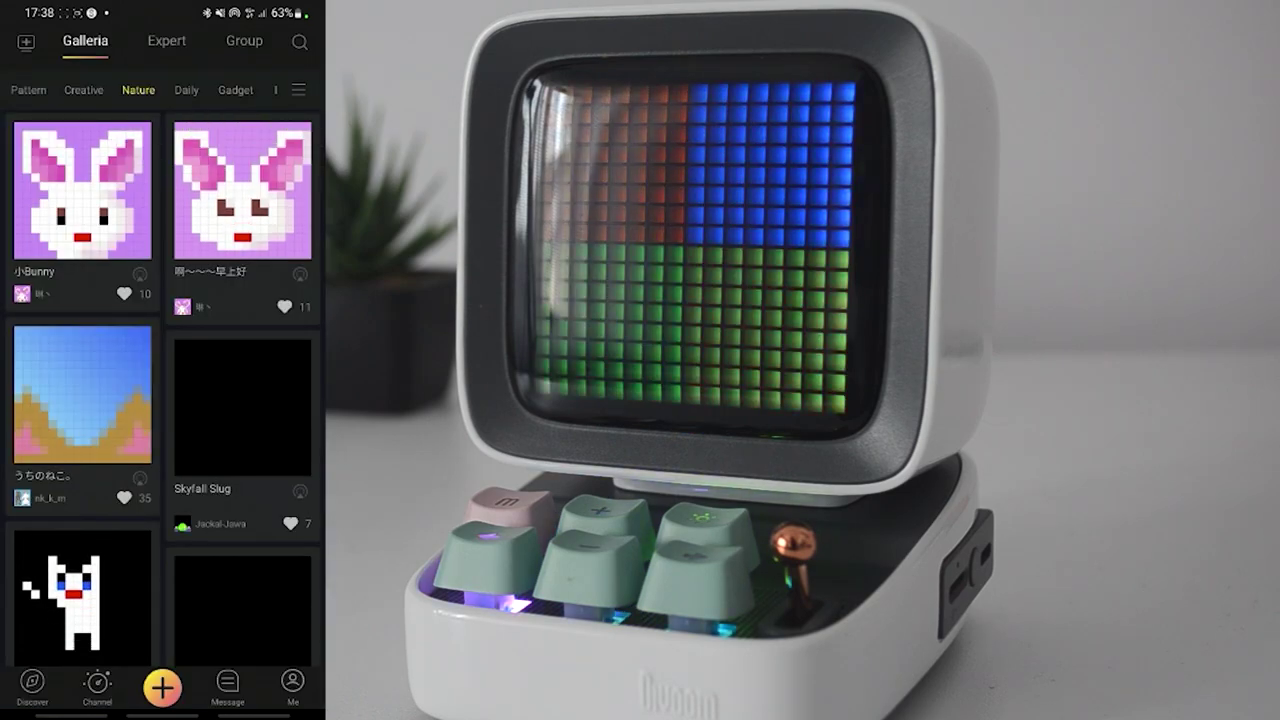
# Step: Browse the artworks in the gallery's Nature category and open one of them
pyautogui.scroll(-3, 163, 400)
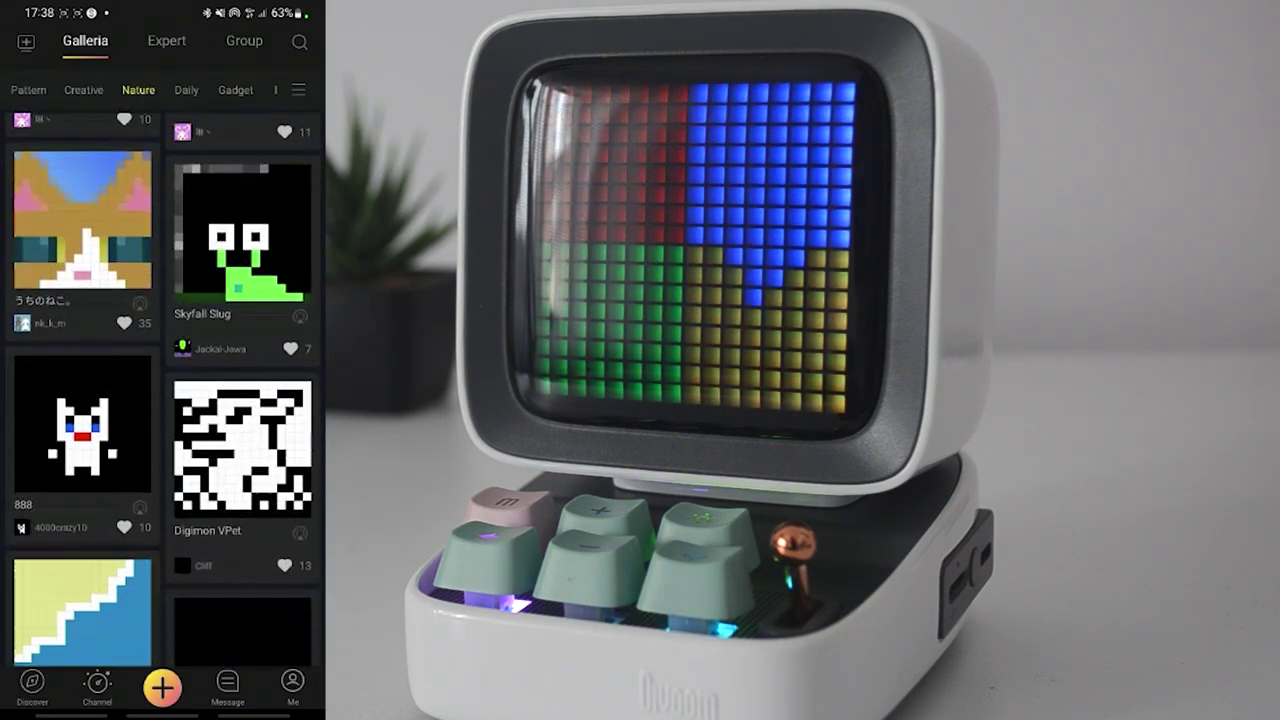
pyautogui.scroll(-5, 163, 400)
pyautogui.click(85, 395)
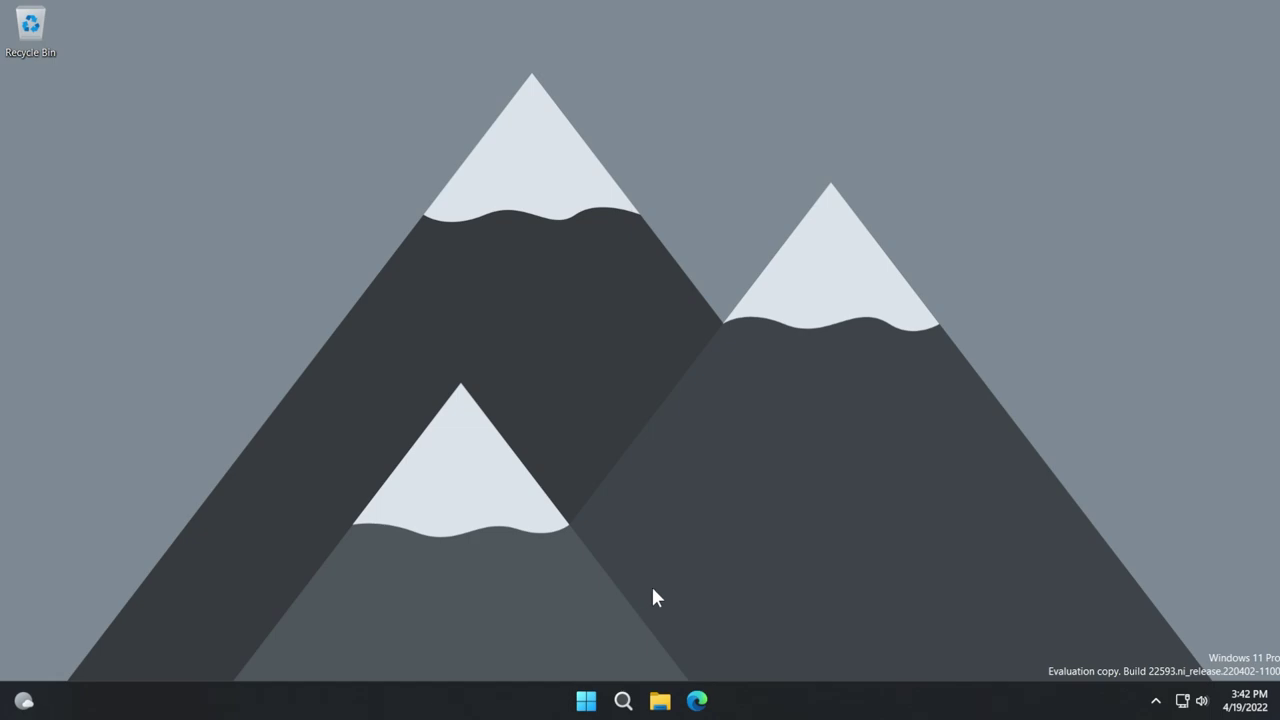
# Step: Switch to Windows 11, bring up the search panel and open its Premier League highlight in the browser
pyautogui.click(623, 700)
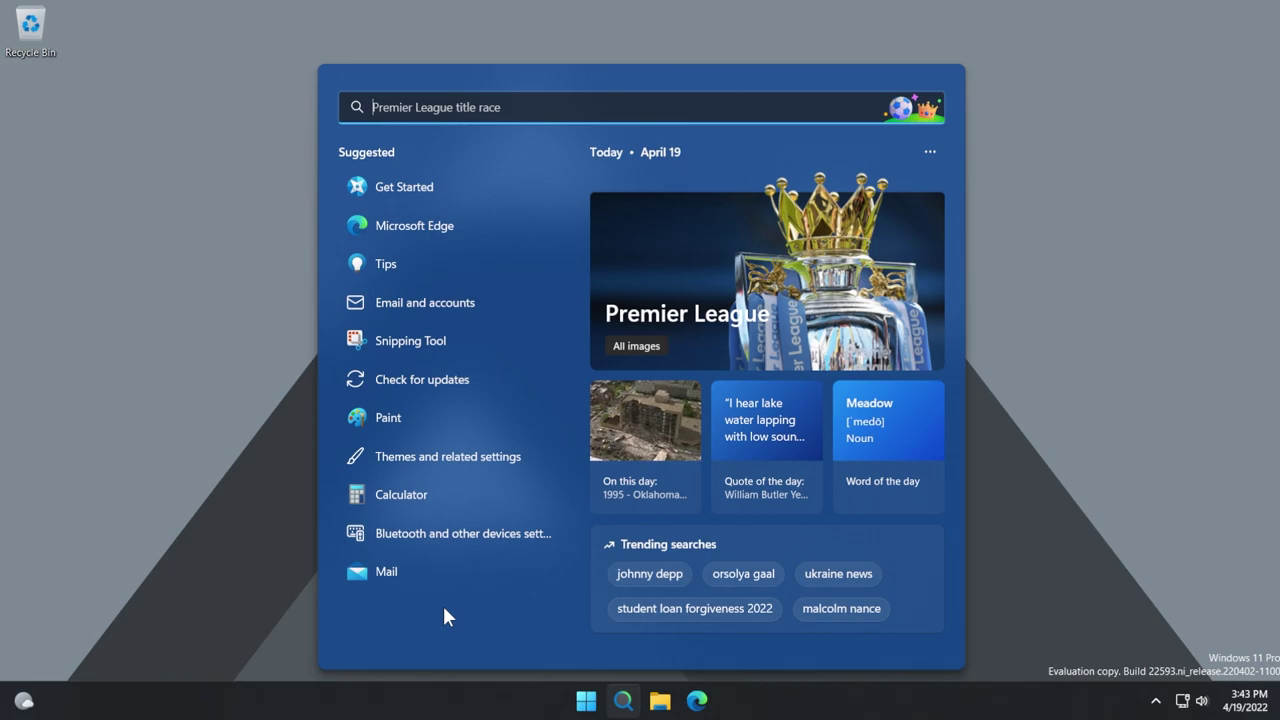
pyautogui.click(409, 40)
pyautogui.click(623, 700)
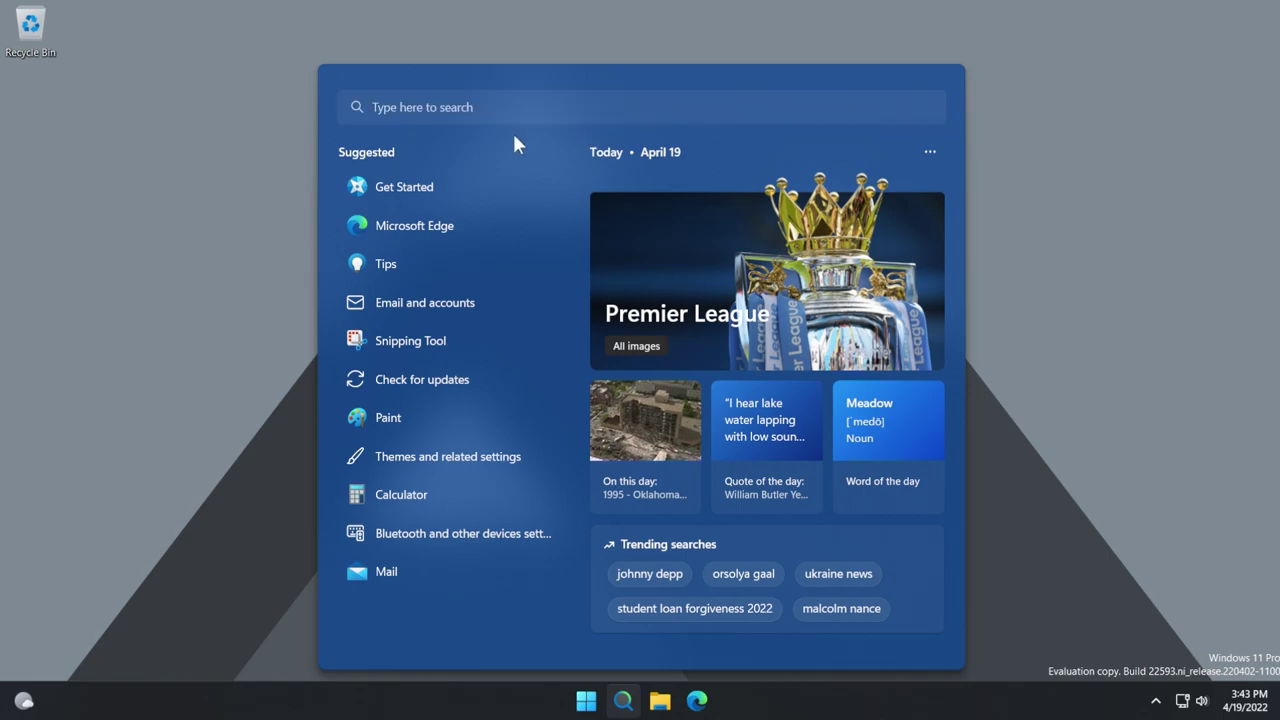
pyautogui.click(448, 70)
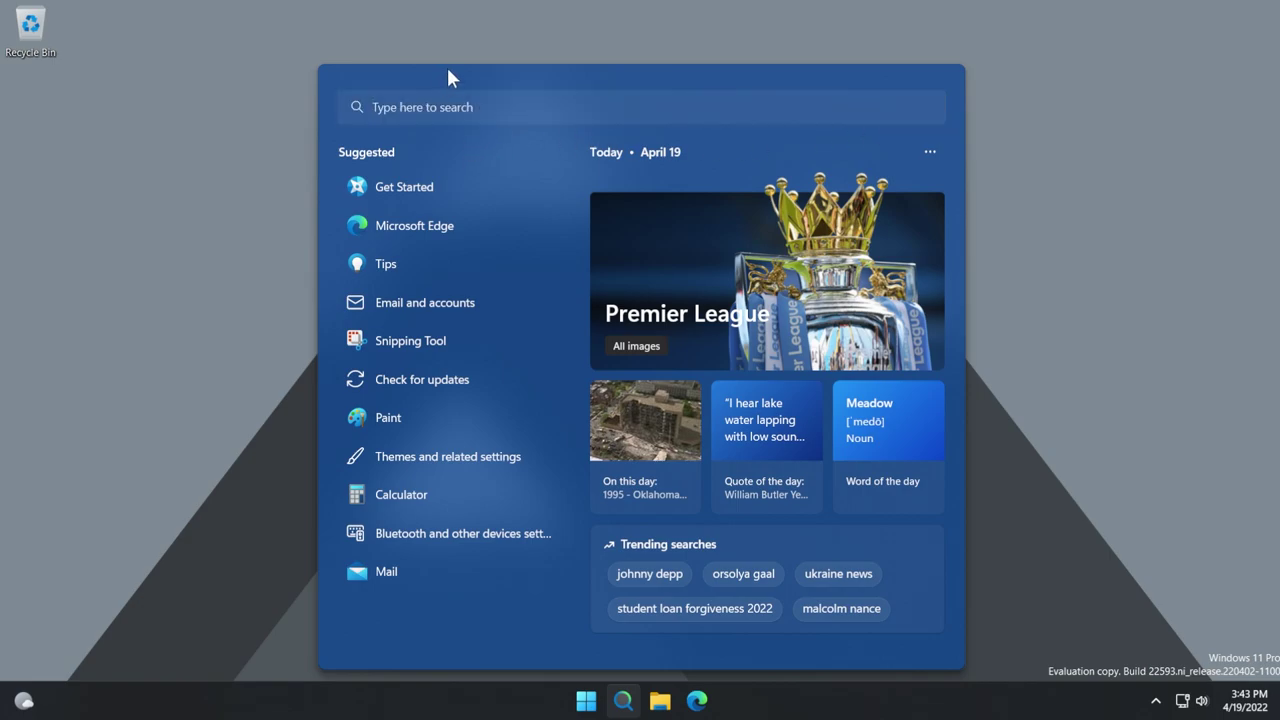
pyautogui.click(473, 146)
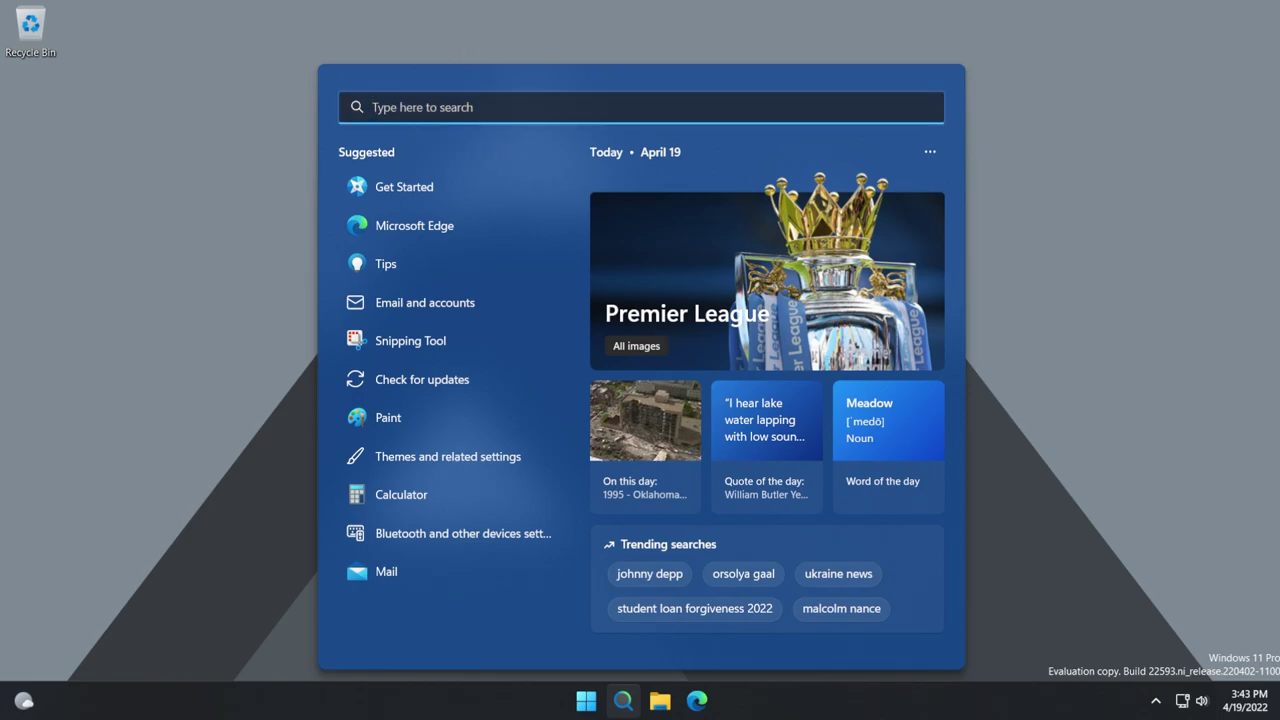
pyautogui.click(360, 156)
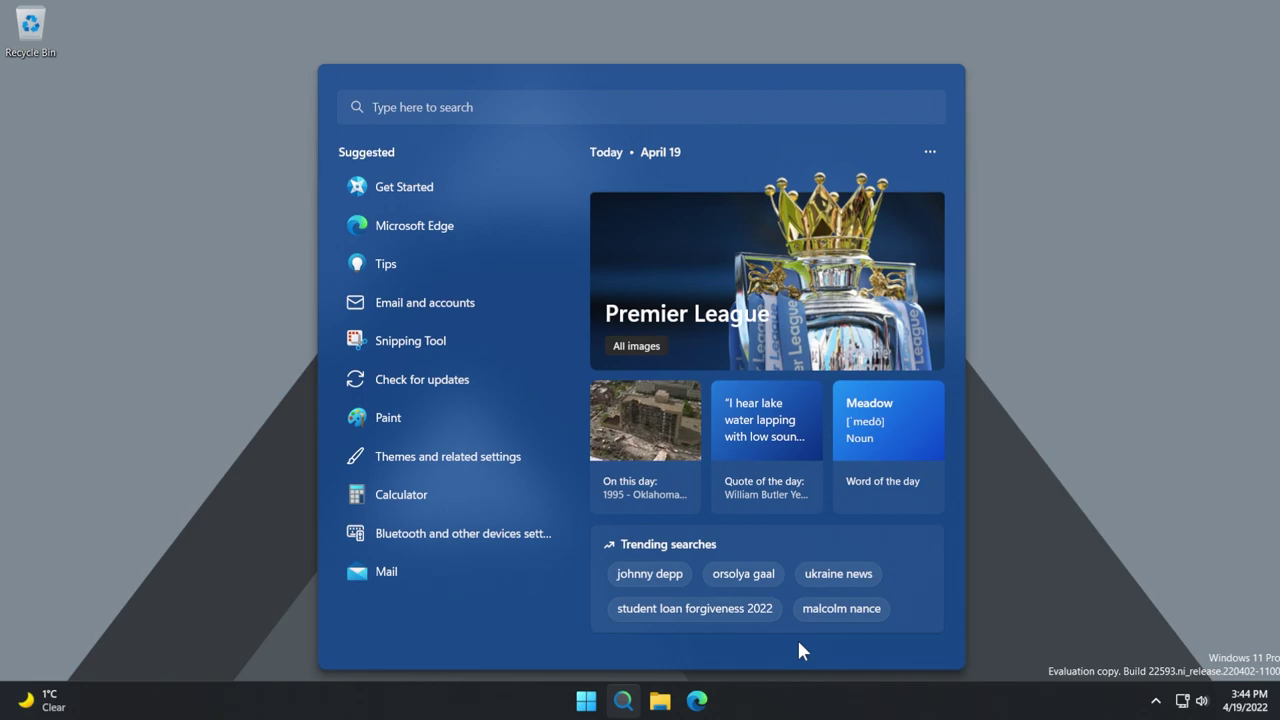
pyautogui.click(742, 305)
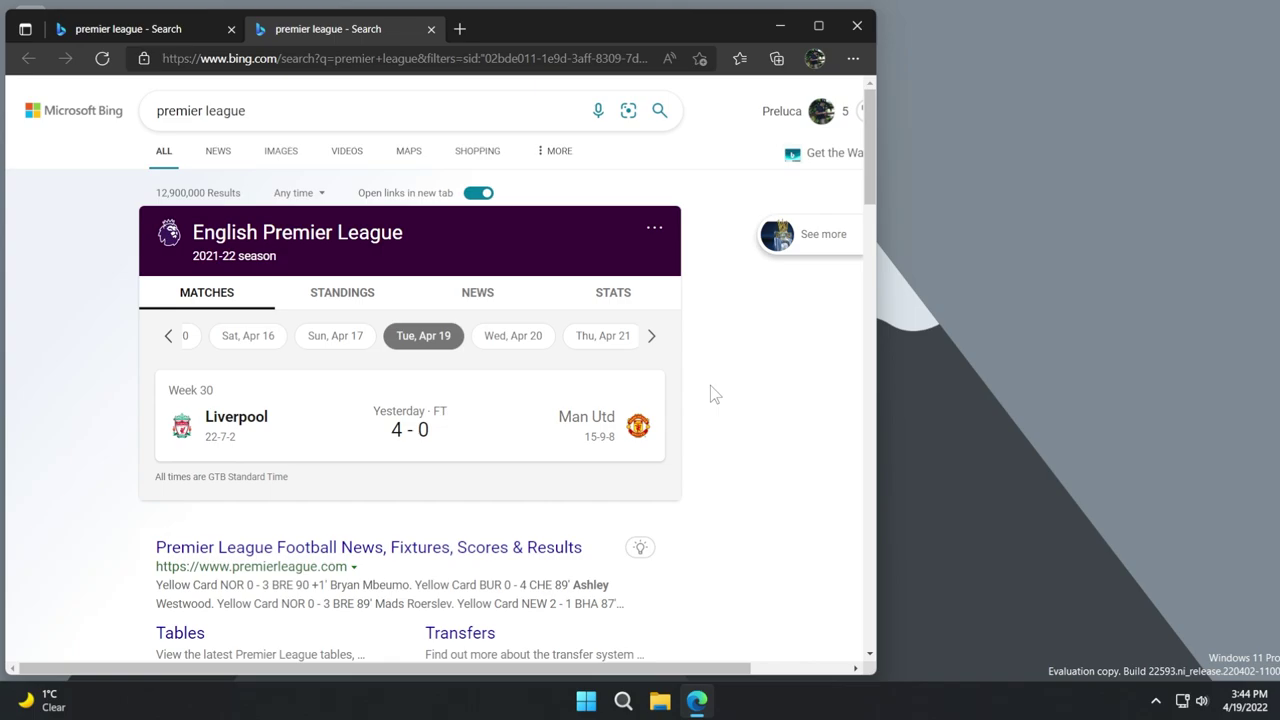
# Step: From the search panel's options, review the SafeSearch, cloud content and history settings, and open the indexing options
pyautogui.press('super+s')
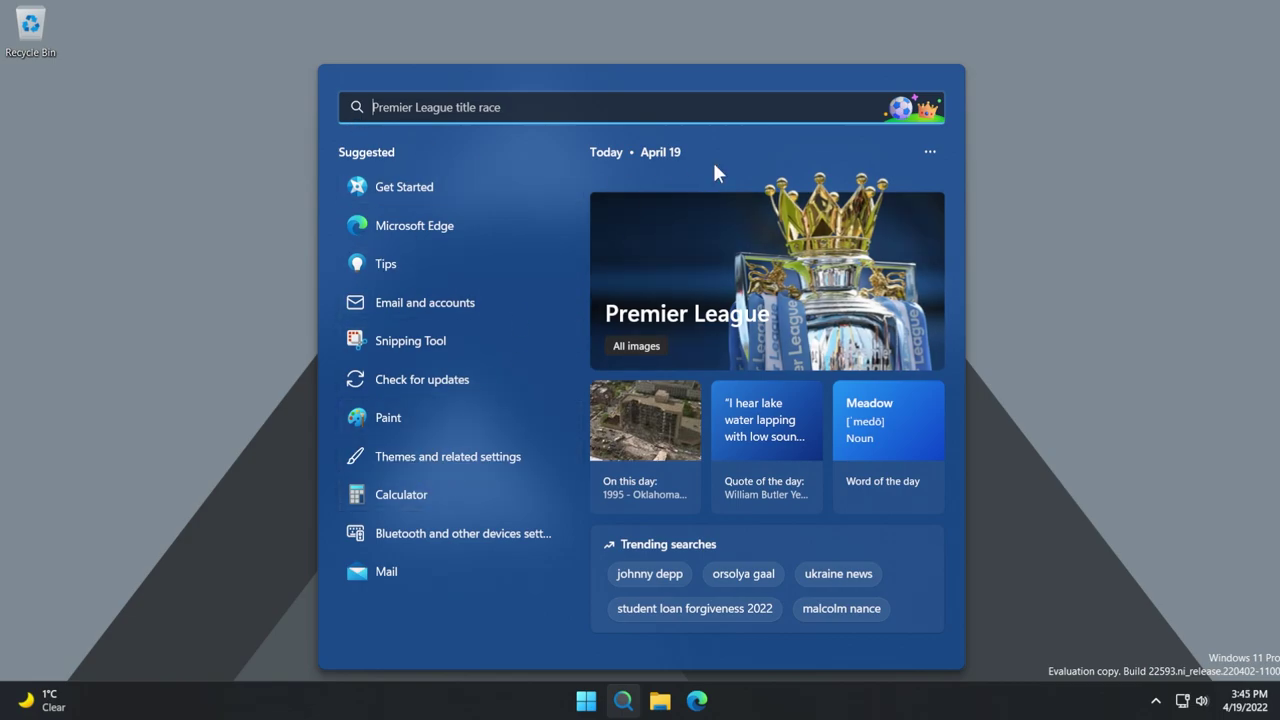
pyautogui.click(928, 152)
pyautogui.click(922, 152)
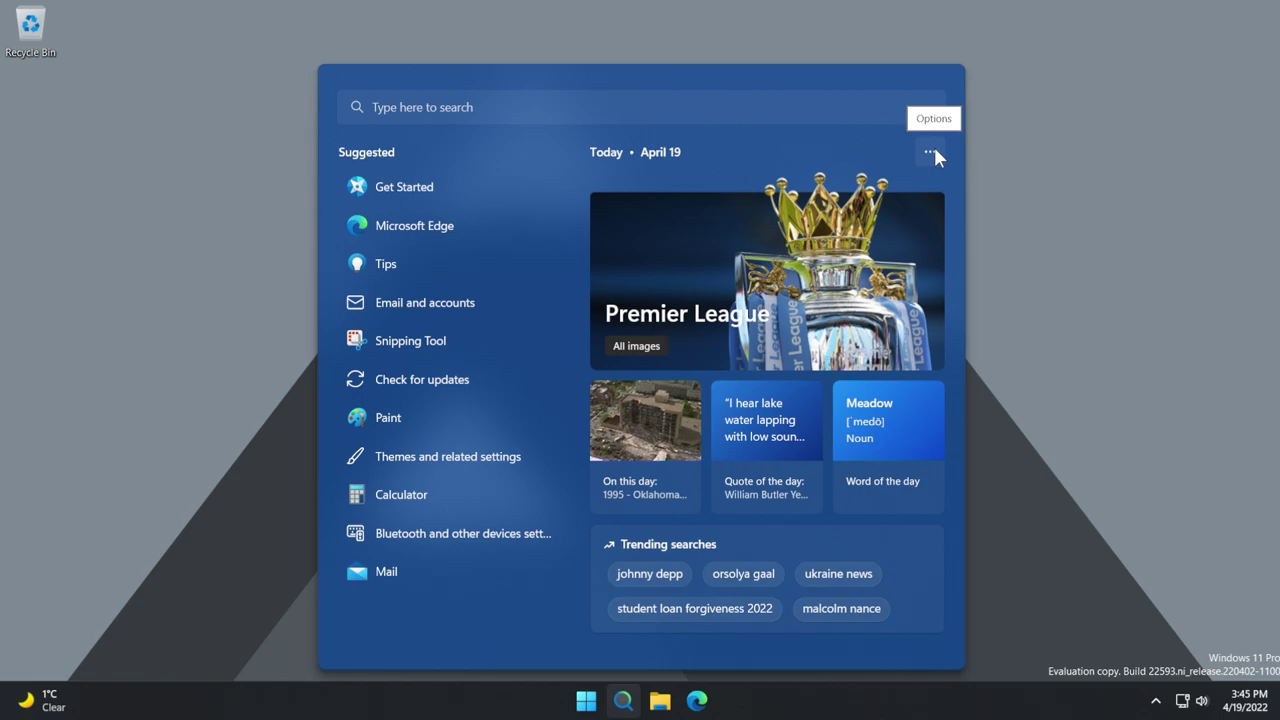
pyautogui.click(929, 152)
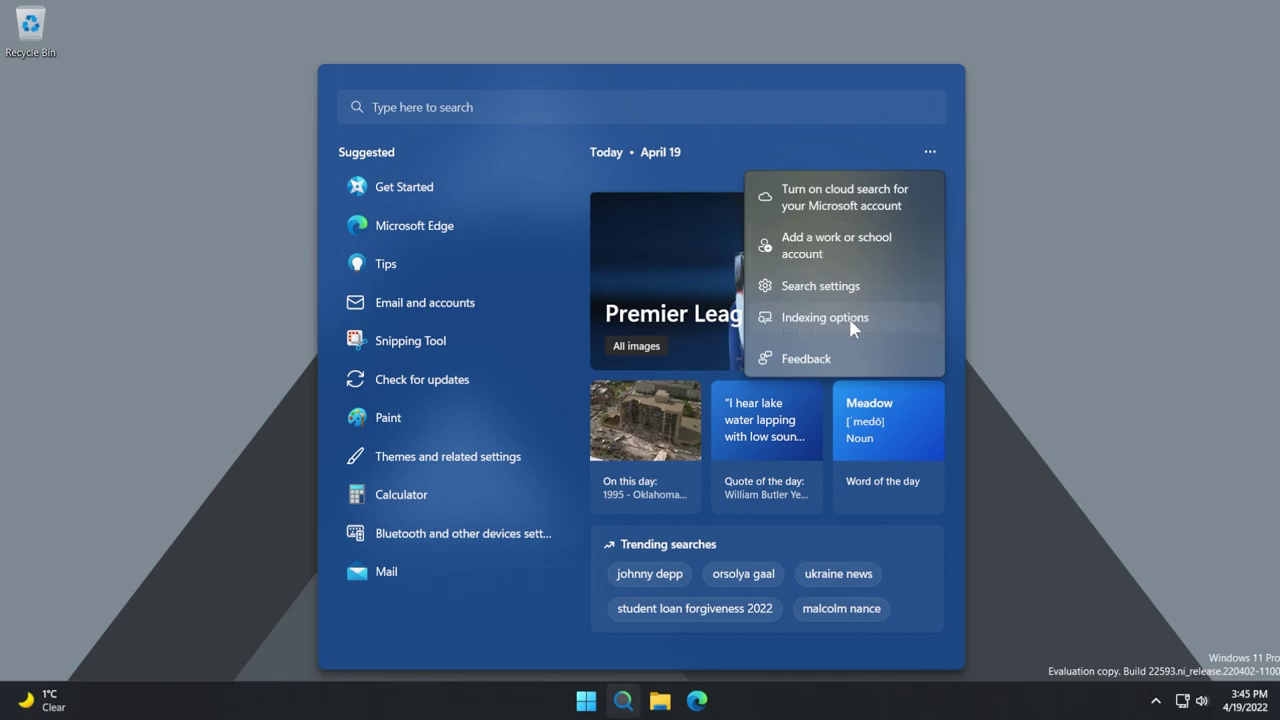
pyautogui.click(811, 290)
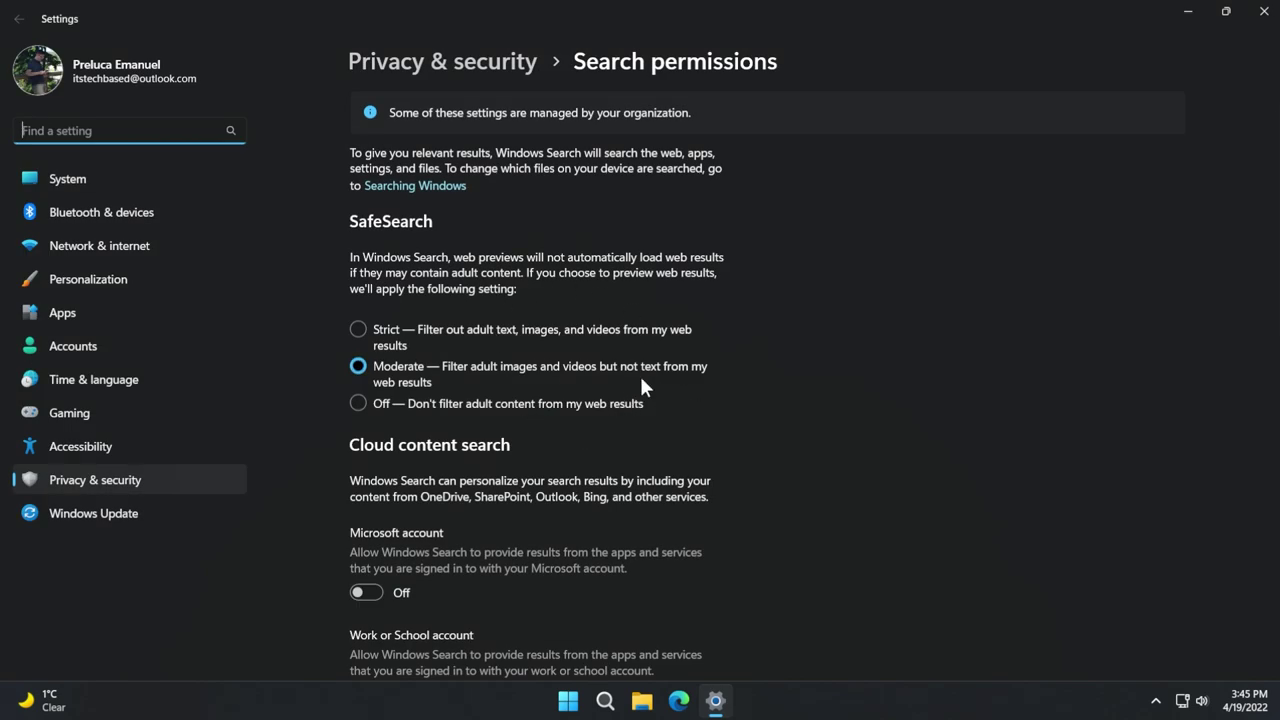
pyautogui.scroll(-5, 495, 294)
pyautogui.scroll(5, 437, 363)
pyautogui.scroll(1, 500, 335)
pyautogui.scroll(-5, 469, 385)
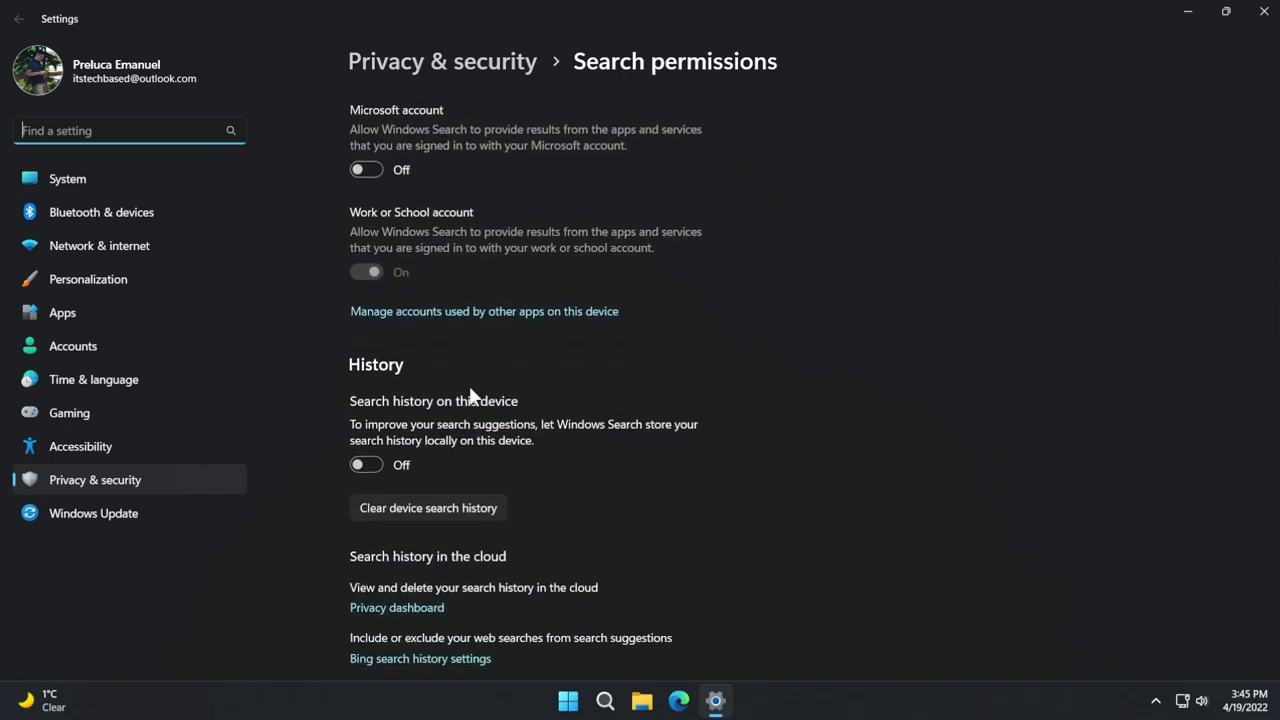
pyautogui.scroll(5, 471, 320)
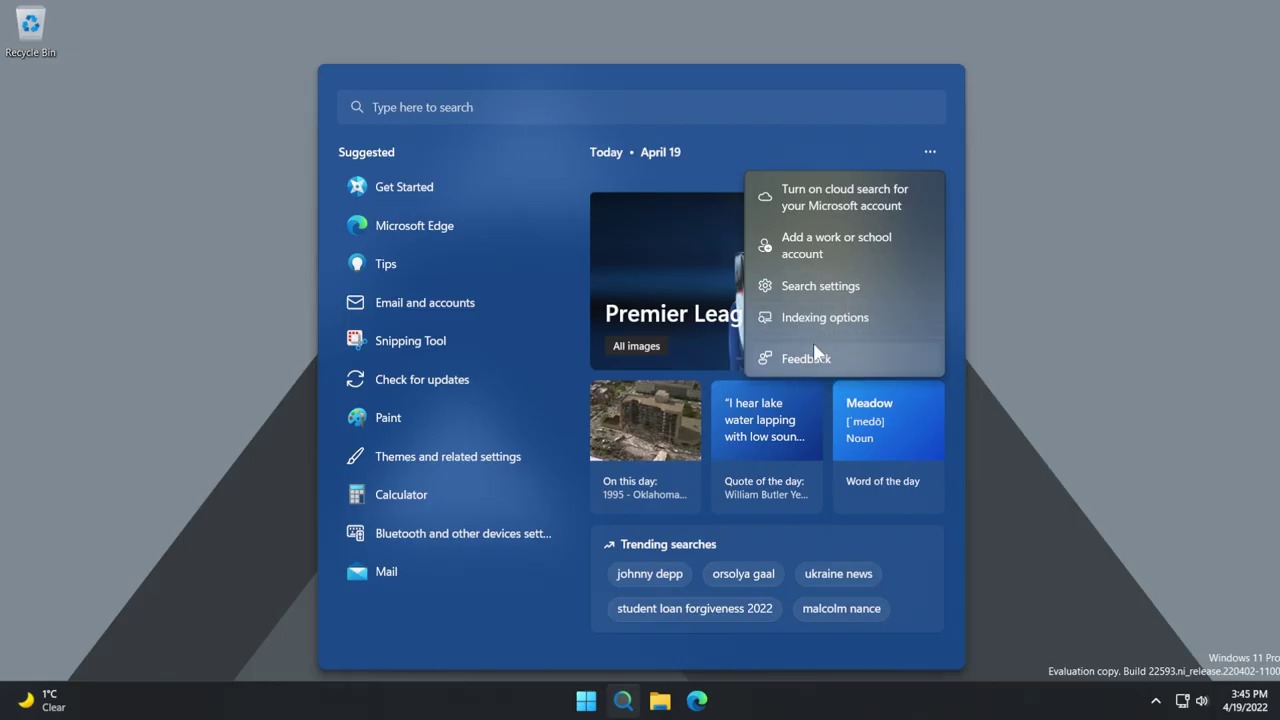
pyautogui.click(817, 320)
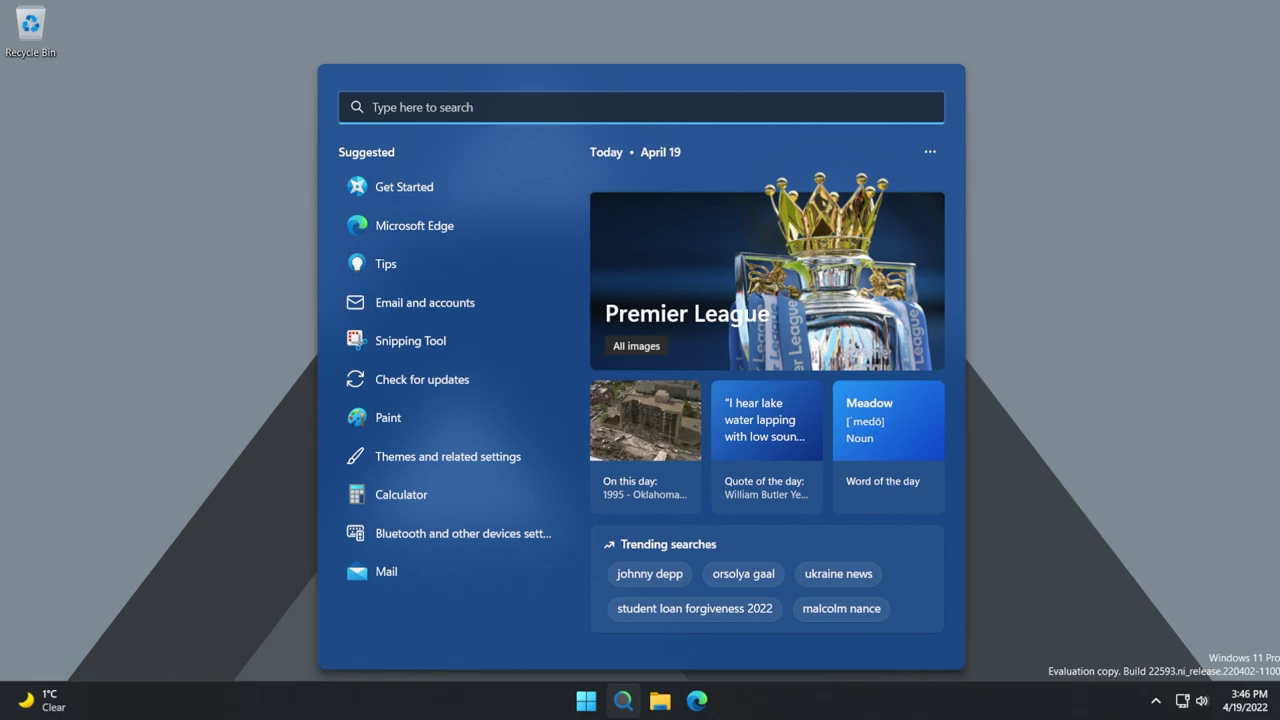
# Step: Search Windows for "mail", and clear the query before closing the search panel
pyautogui.write('mail')
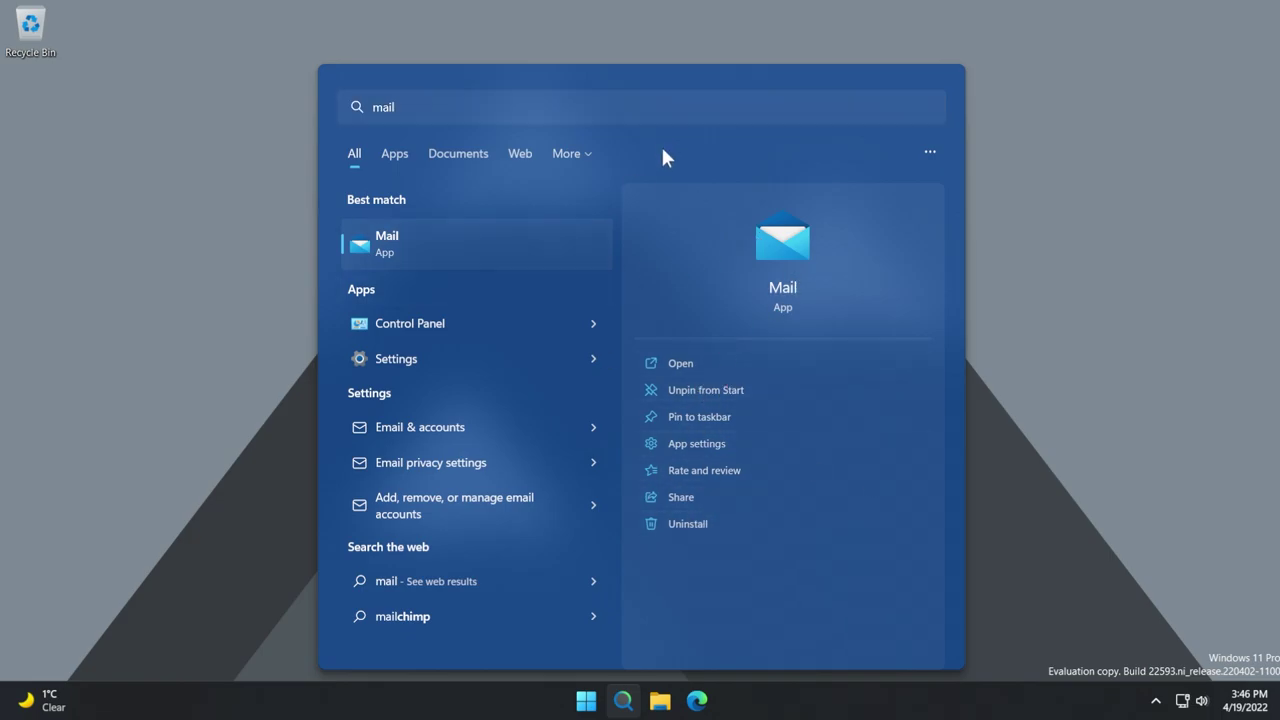
pyautogui.press('BackSpace')
pyautogui.press('BackSpace')
pyautogui.press('BackSpace')
pyautogui.press('BackSpace')
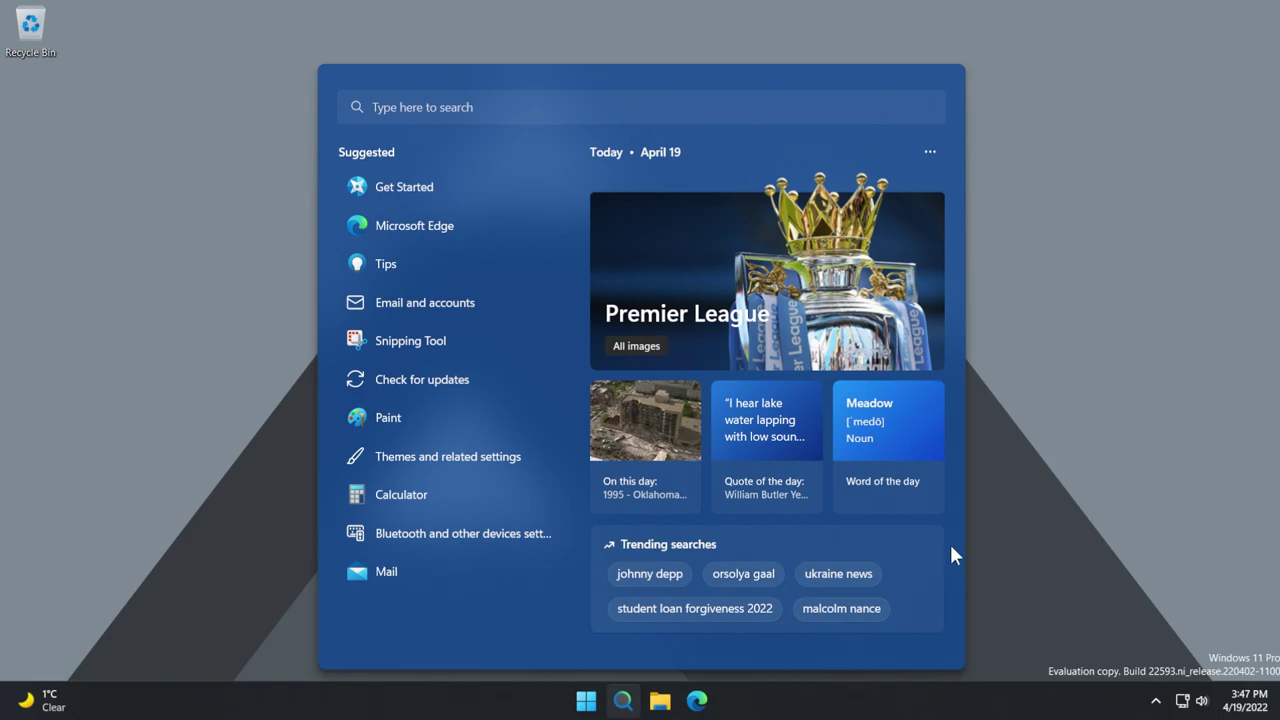
pyautogui.press('Escape')
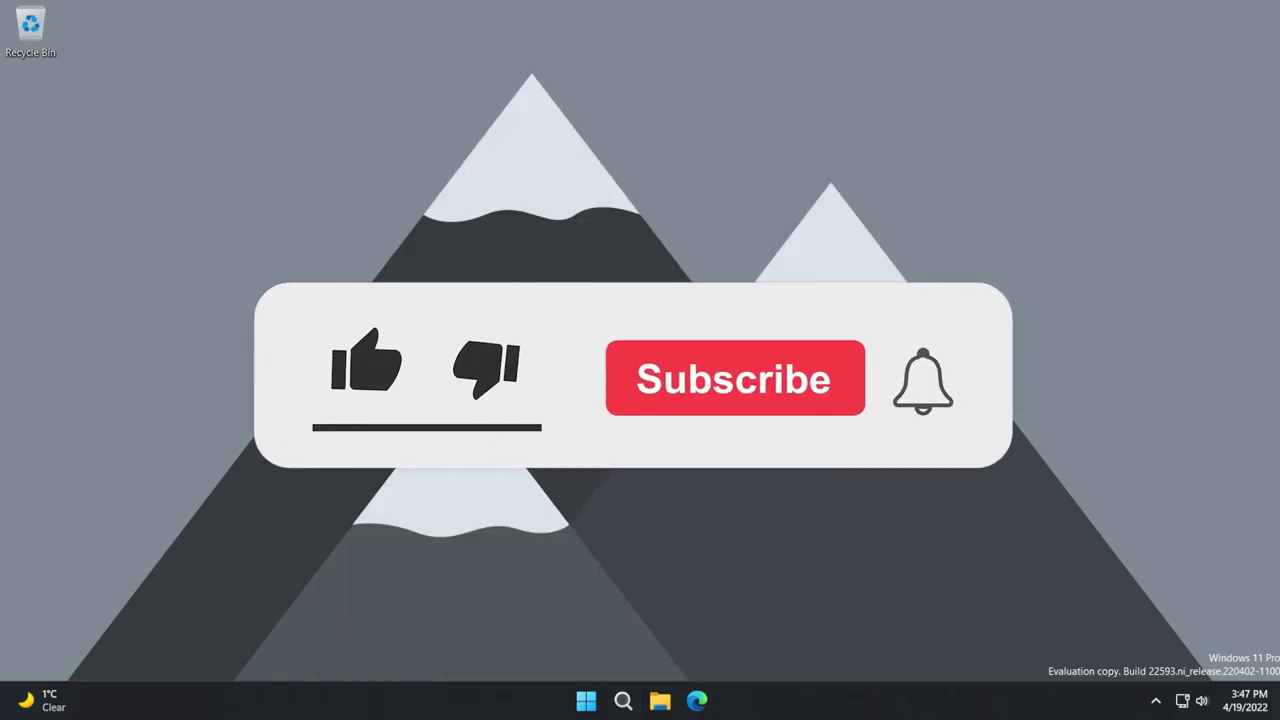